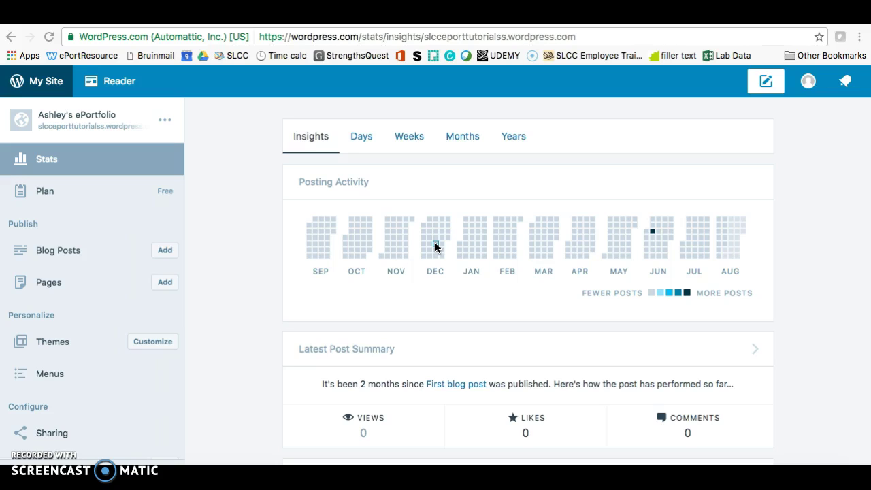
# - Go to the site's Pages list and open EXAMPLE 2010 in the editor
pyautogui.click(47, 287)
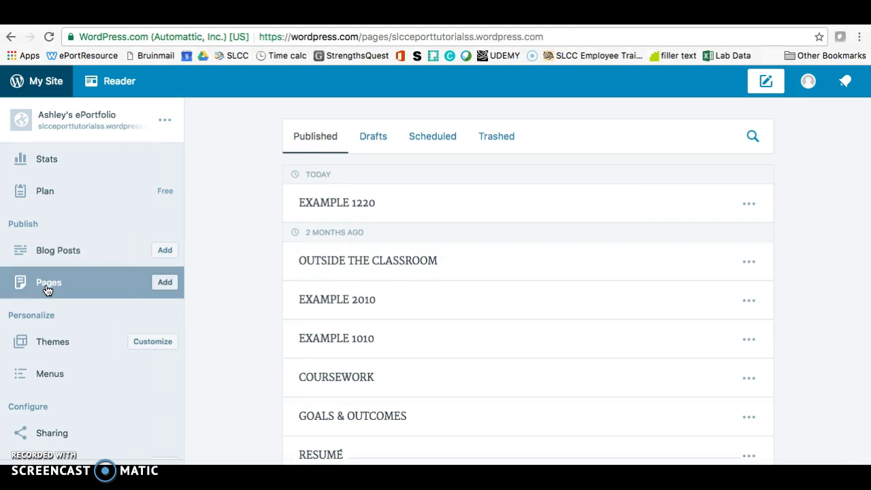
pyautogui.click(352, 303)
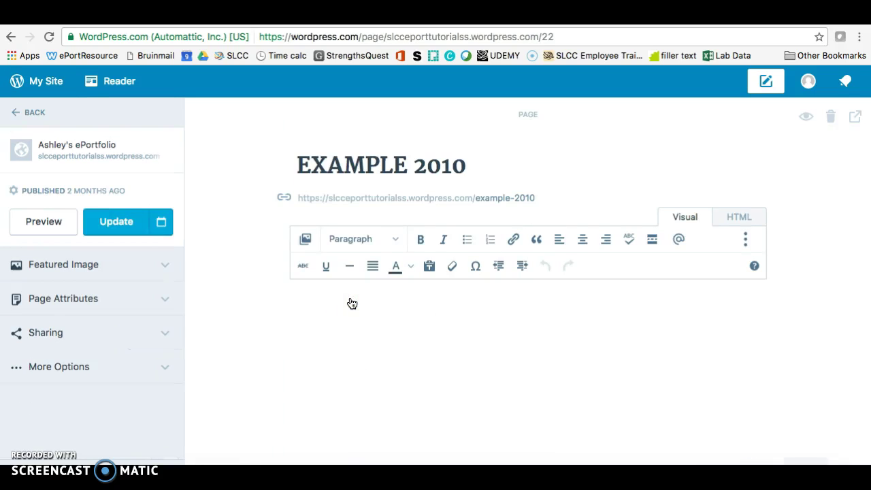
# - Switch PowerPoint to the cake presentation and review the Save As file formats, then cancel without saving
pyautogui.rightClick(625, 476)
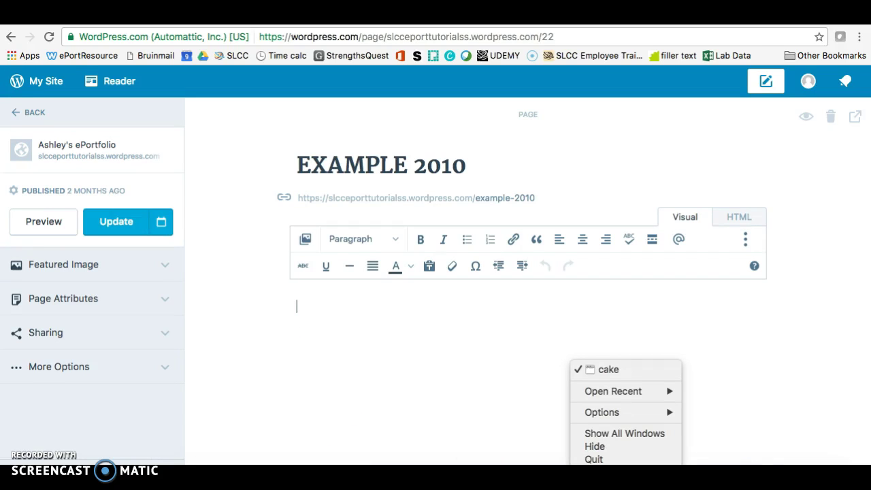
pyautogui.click(626, 367)
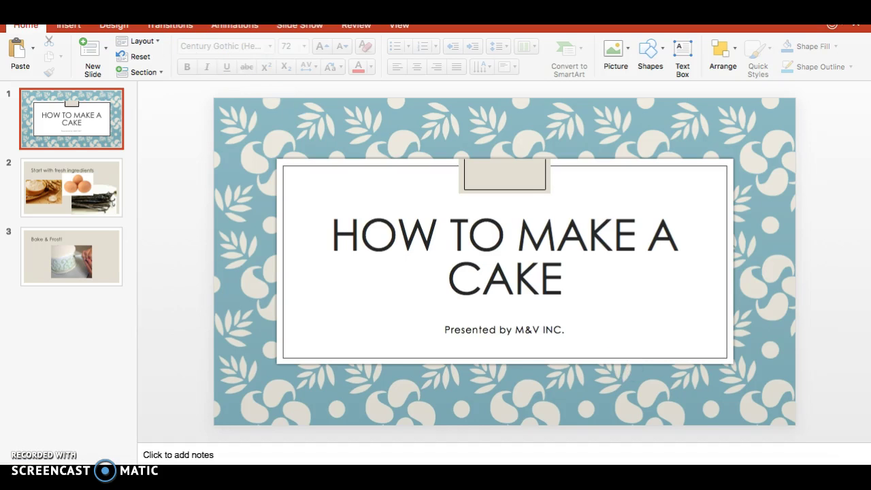
pyautogui.click(112, 12)
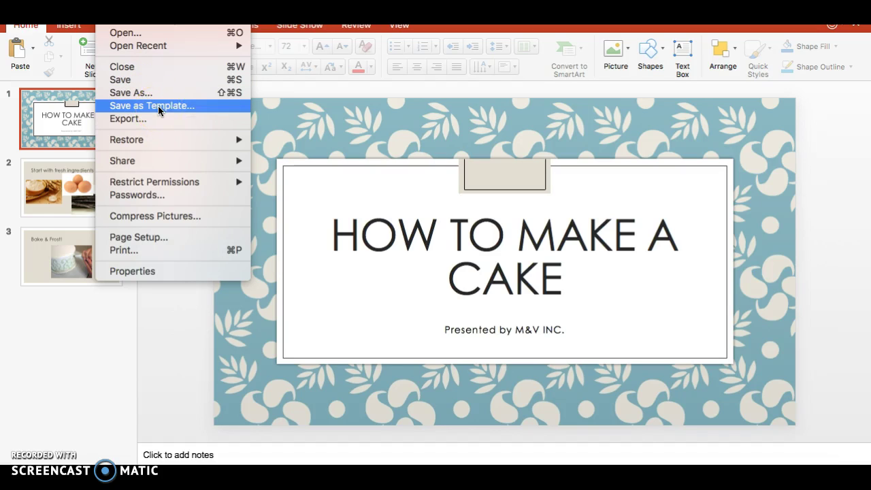
pyautogui.click(152, 93)
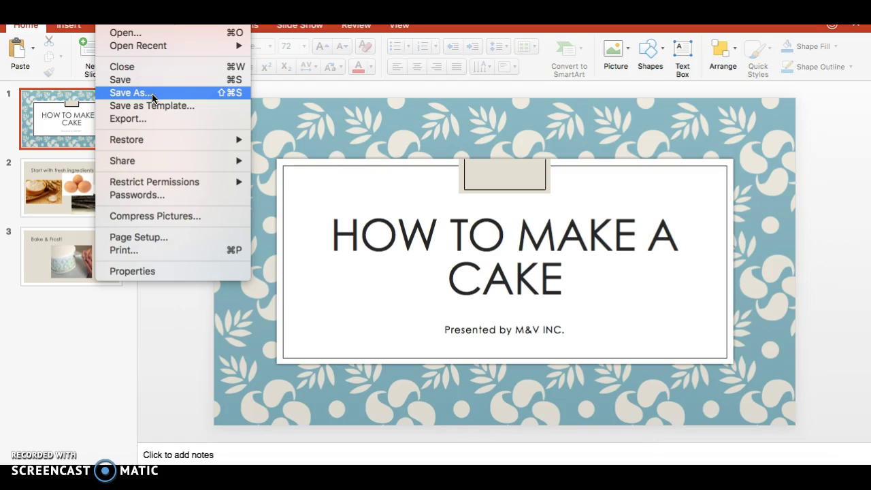
pyautogui.click(152, 94)
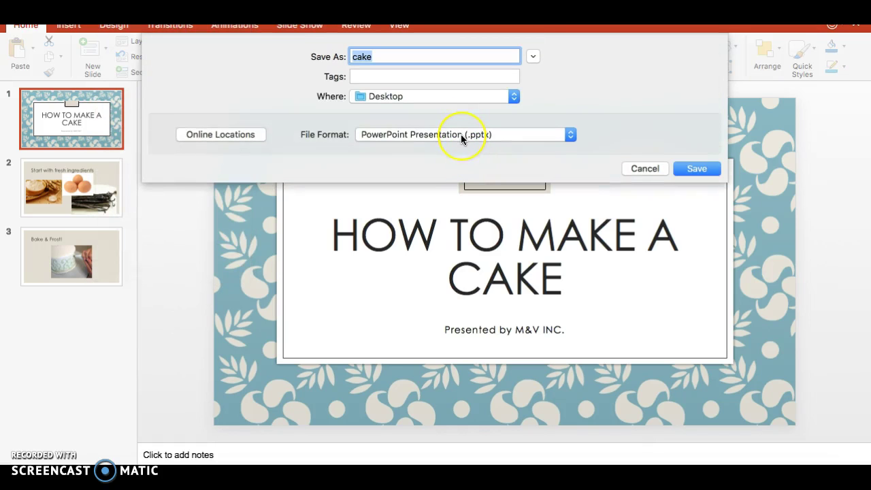
pyautogui.click(460, 134)
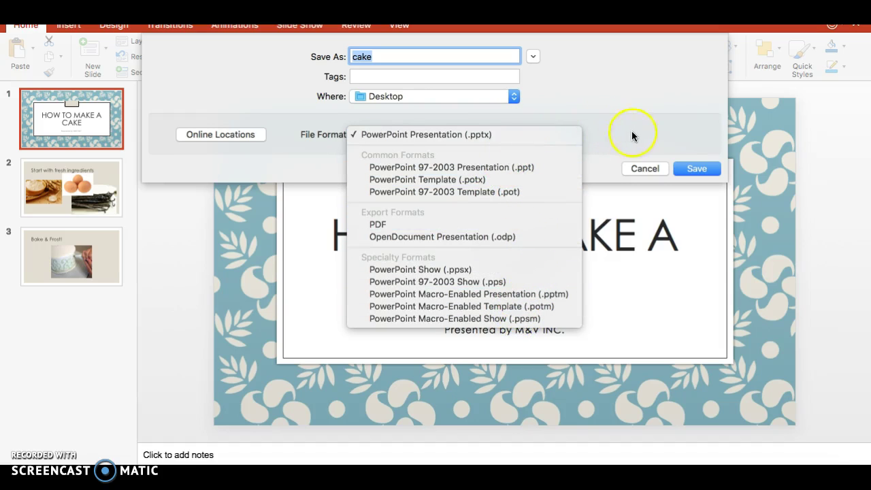
pyautogui.click(638, 166)
# - Export the cake presentation as JPEG with Save Every Slide into the Desktop cake folder
pyautogui.click(136, 1)
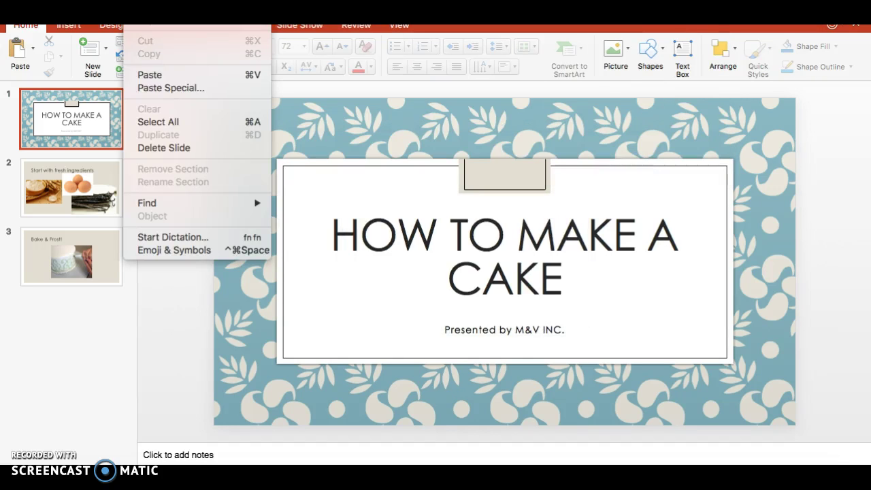
pyautogui.moveTo(109, 2)
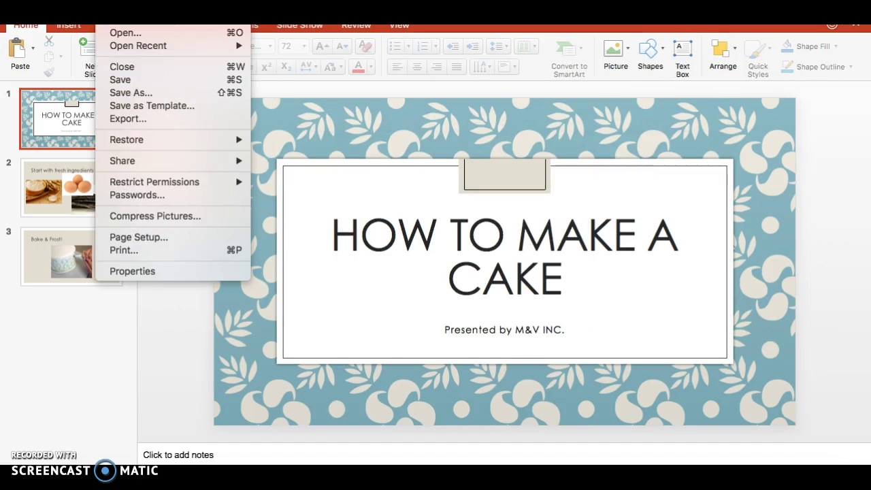
pyautogui.click(124, 121)
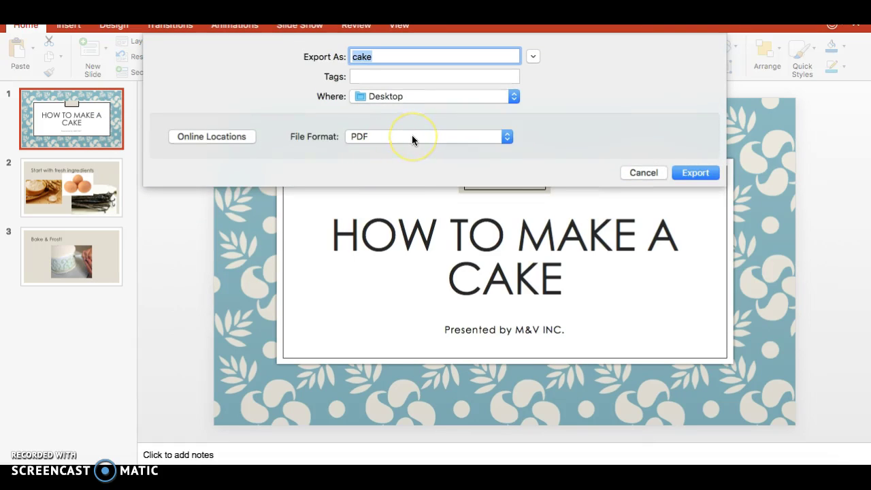
pyautogui.click(412, 135)
pyautogui.click(411, 147)
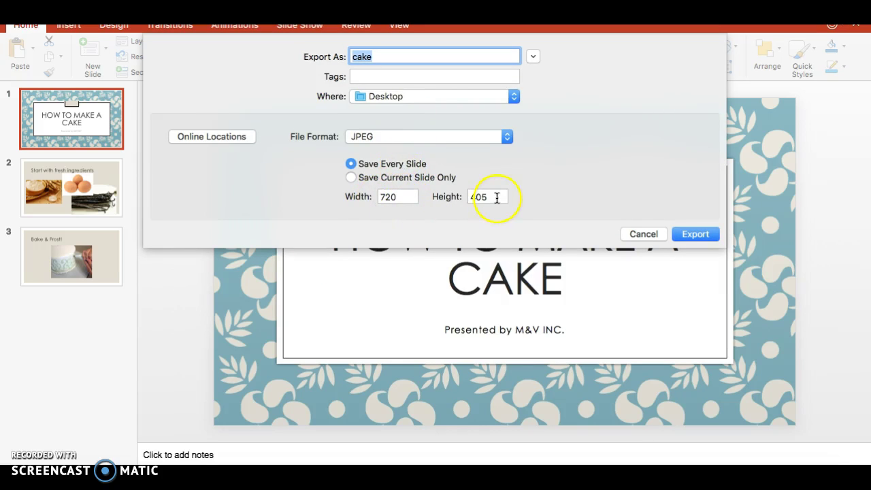
pyautogui.click(695, 234)
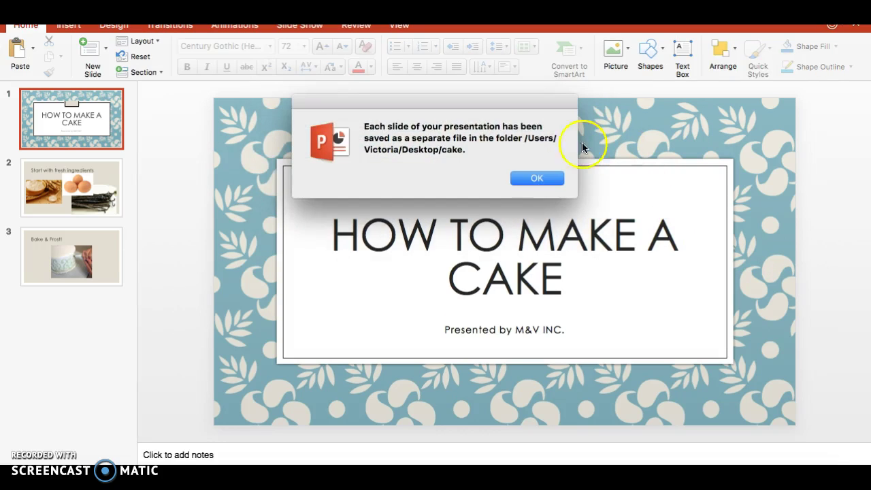
pyautogui.click(537, 178)
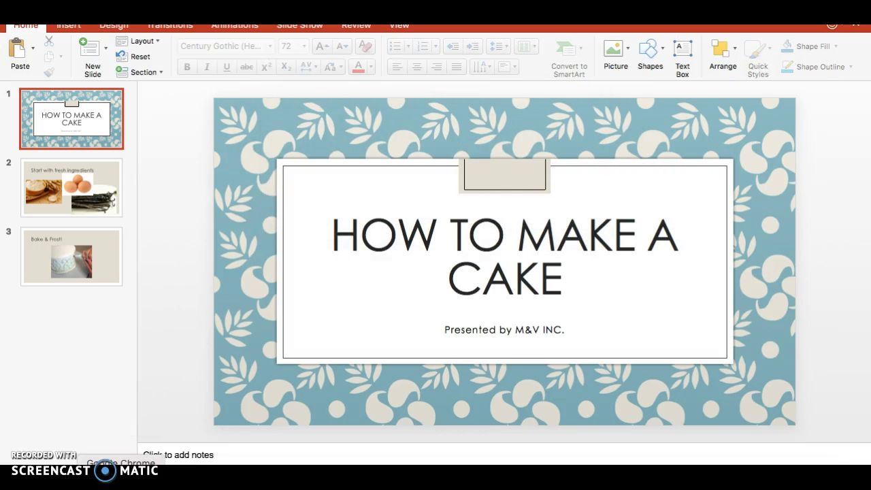
# - Upload Slide1.jpg, Slide2.jpg and Slide3.jpg from the cake folder to the page's Media Library
pyautogui.click(120, 480)
pyautogui.click(360, 315)
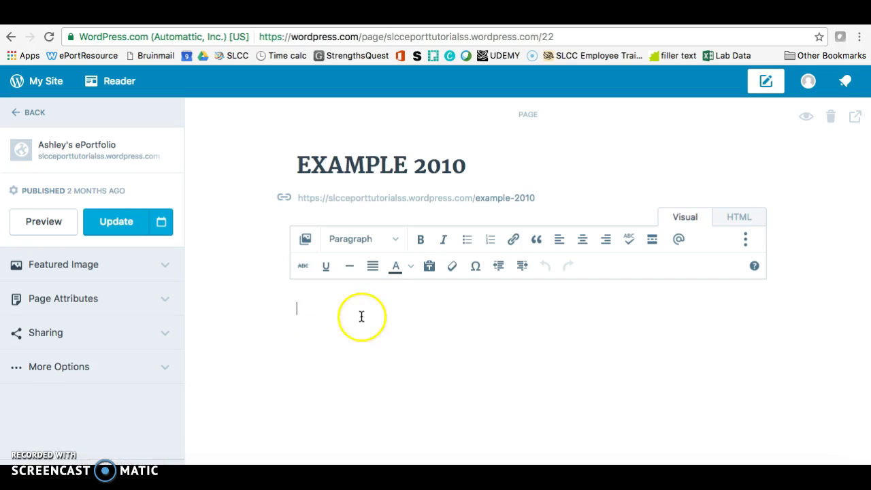
pyautogui.click(307, 242)
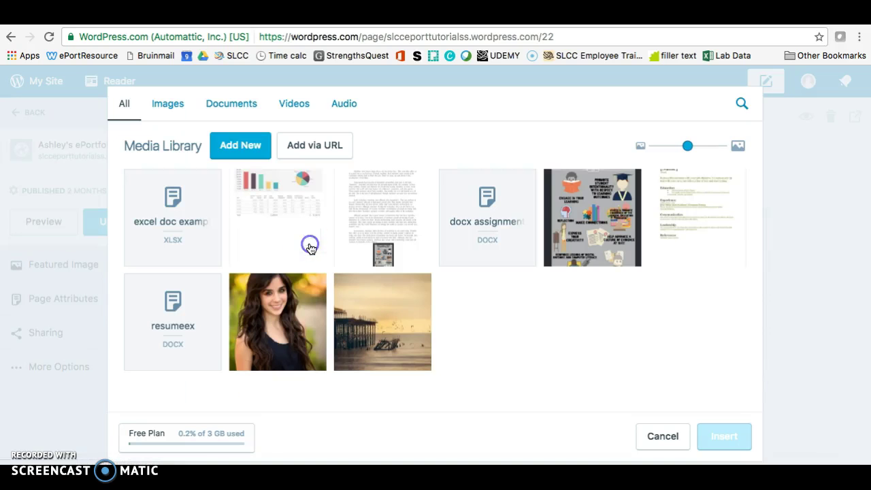
pyautogui.click(239, 144)
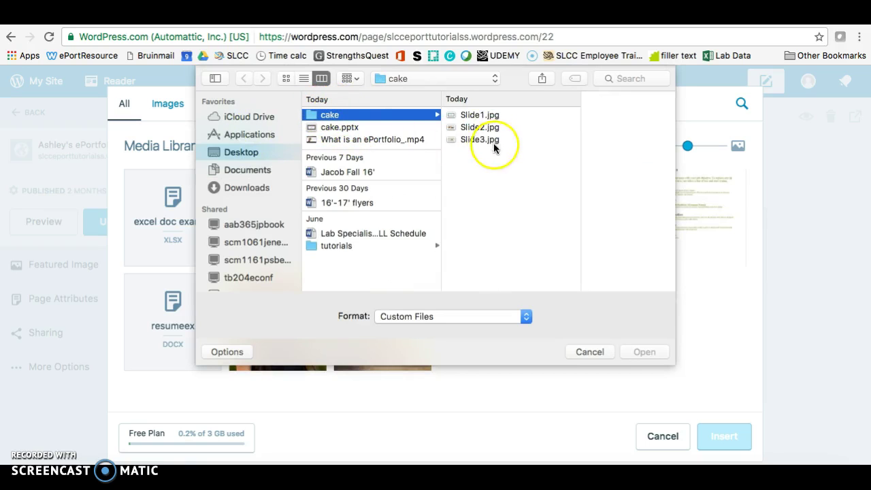
pyautogui.click(478, 163)
pyautogui.moveTo(479, 164); pyautogui.dragTo(474, 115)
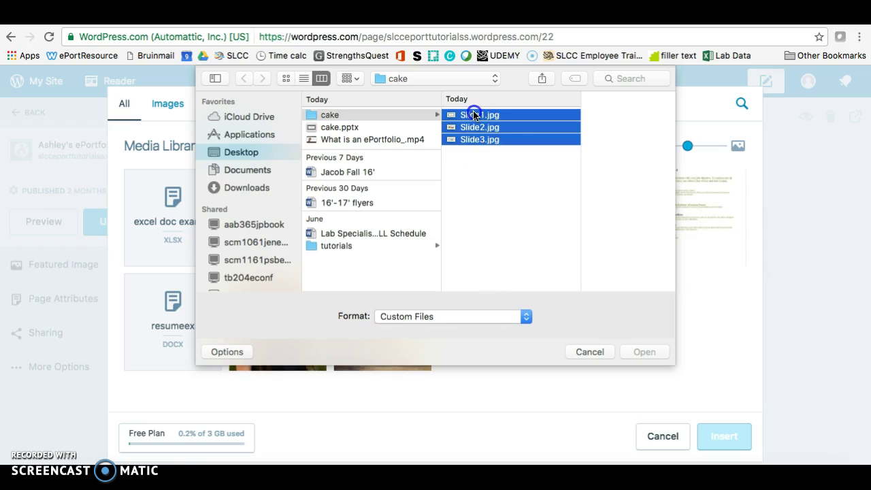
pyautogui.click(643, 352)
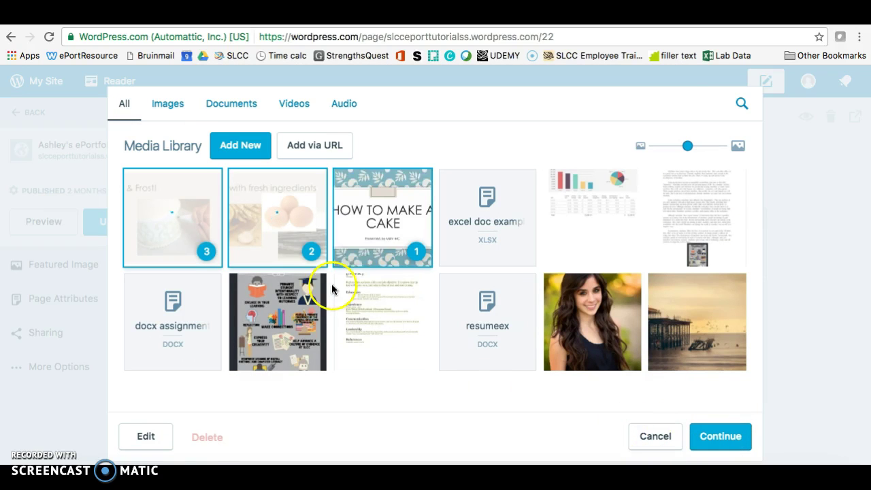
# - Set the three-slide gallery to the Slideshow layout with Link To set to None
pyautogui.click(722, 441)
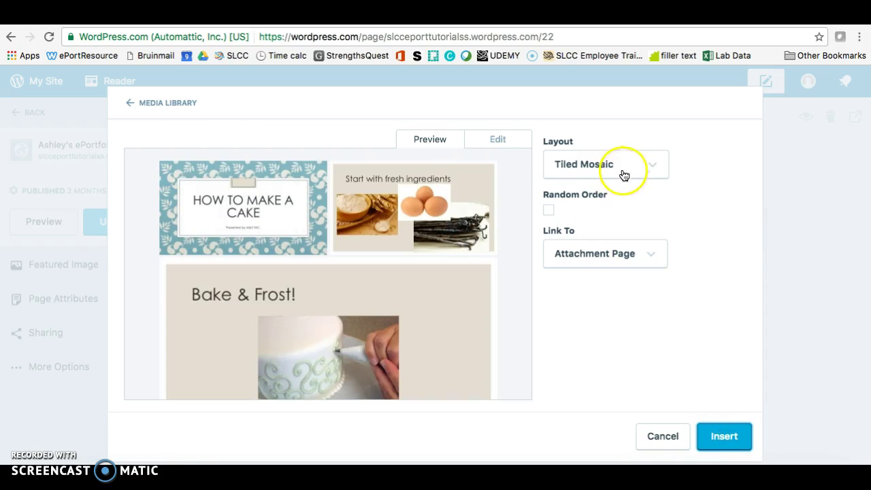
pyautogui.click(634, 172)
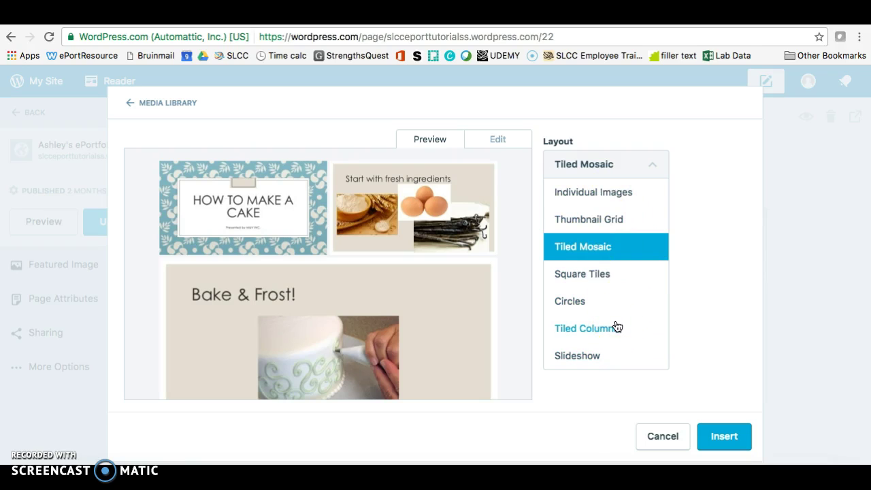
pyautogui.click(608, 359)
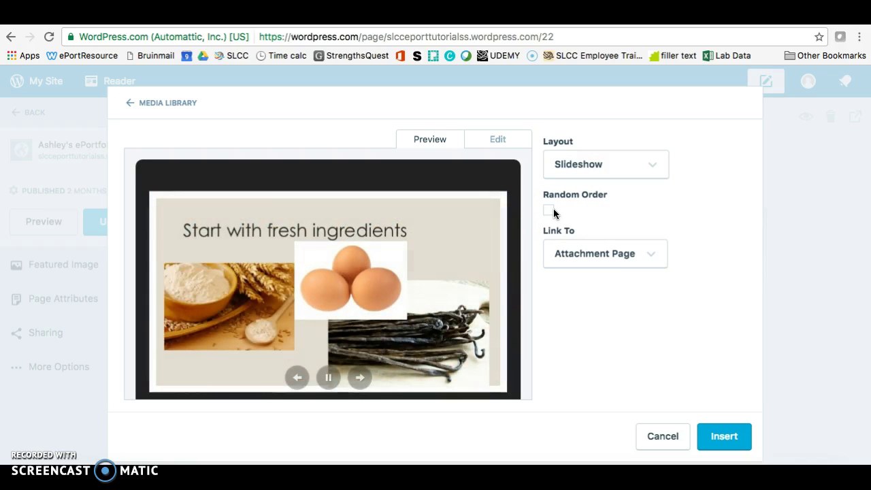
pyautogui.click(612, 257)
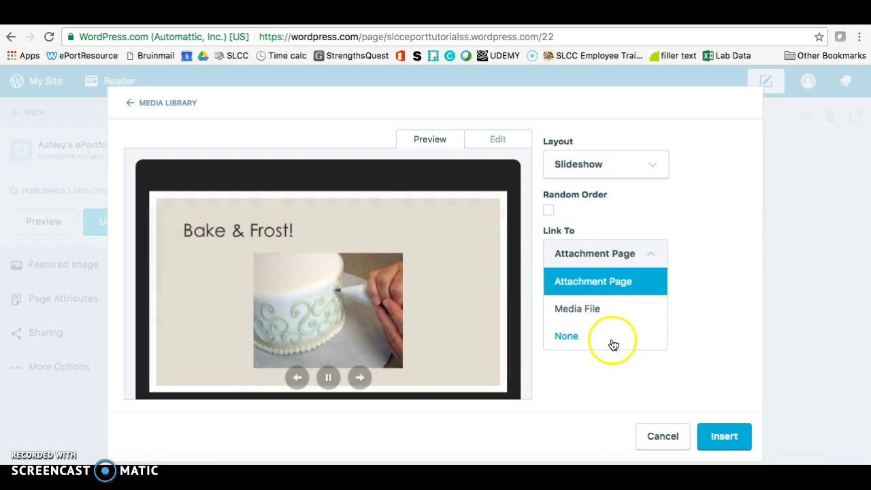
pyautogui.click(620, 315)
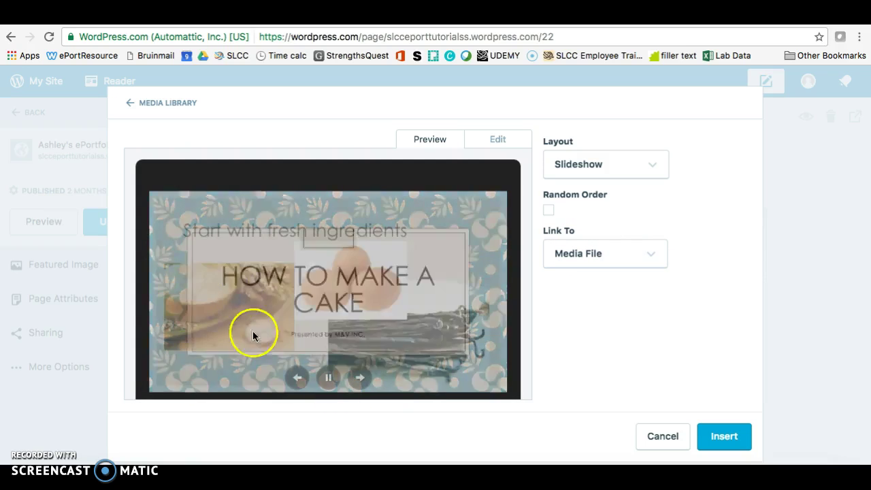
pyautogui.click(589, 255)
pyautogui.click(605, 343)
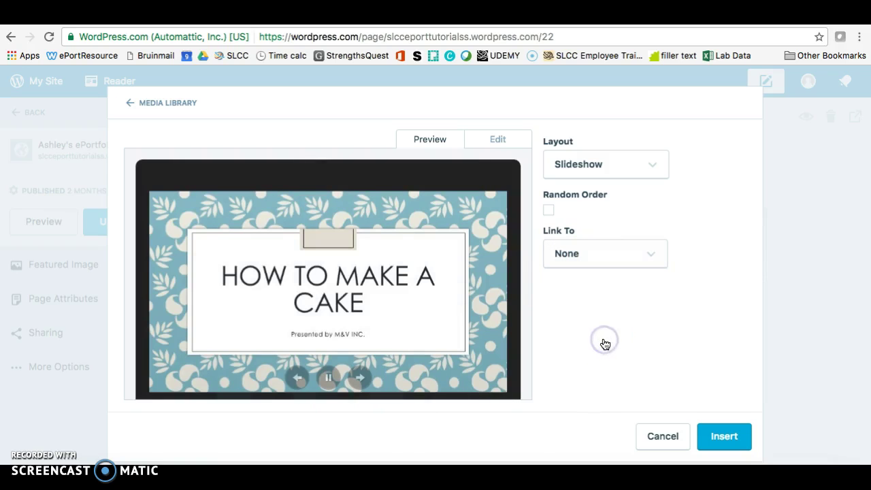
# - Insert the cake slideshow into the page and place the caret on the empty line below it
pyautogui.click(725, 438)
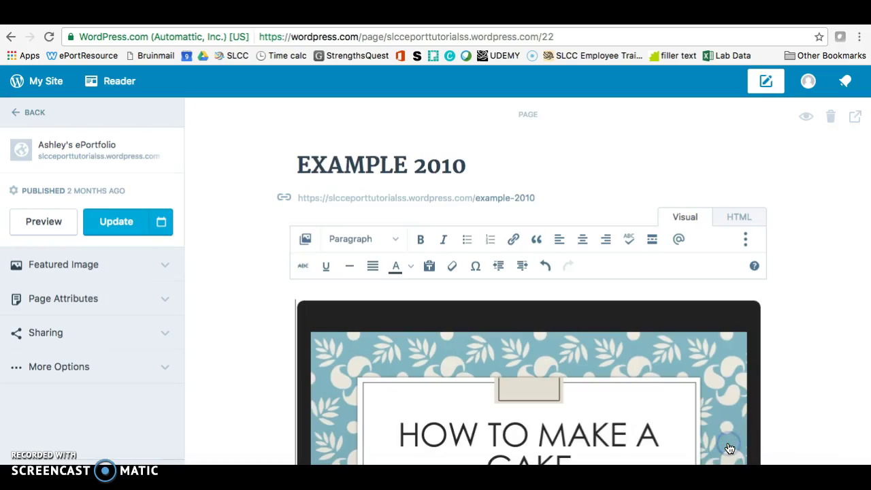
pyautogui.scroll(-5, 770, 368)
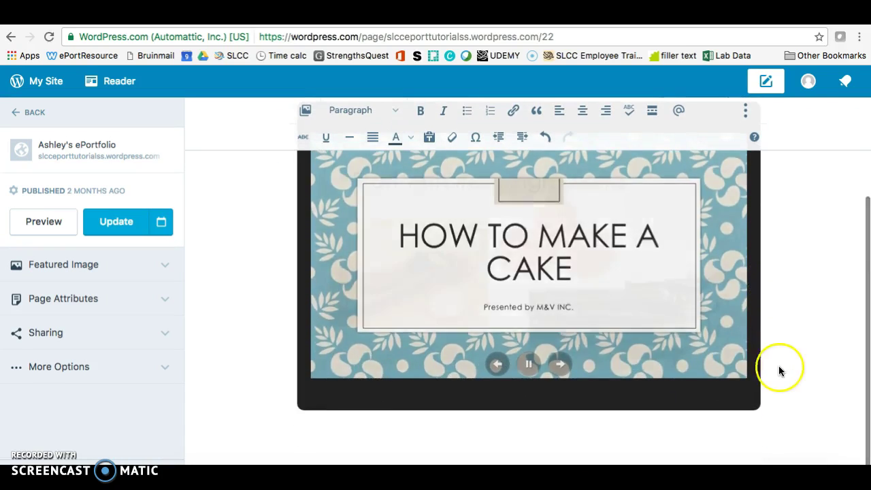
pyautogui.scroll(1, 784, 372)
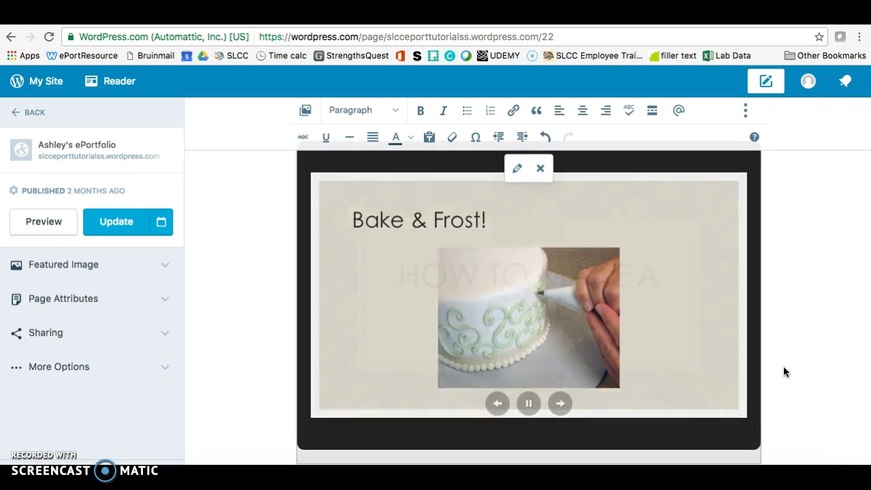
pyautogui.click(814, 361)
pyautogui.scroll(-2, 814, 379)
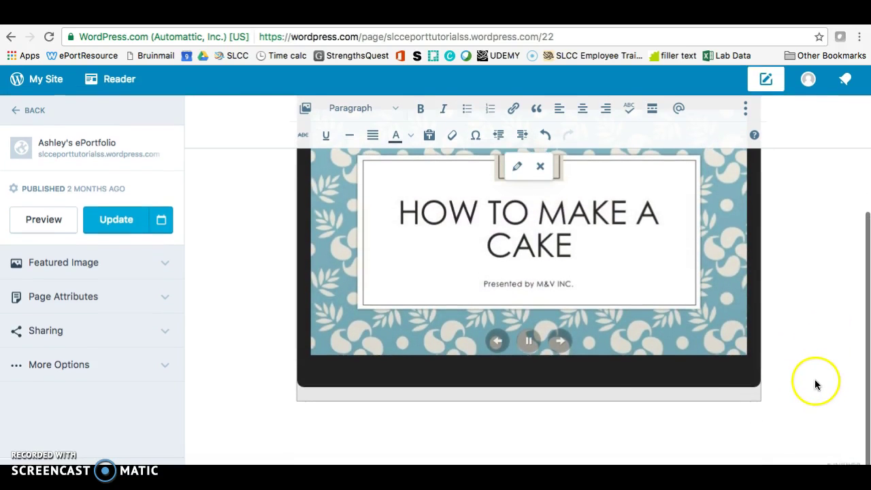
pyautogui.click(519, 430)
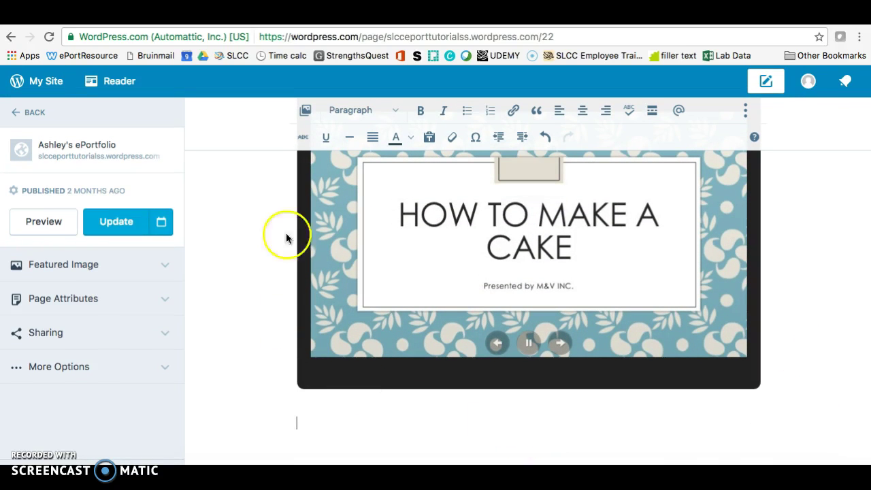
# - Upload cake.pptx from the Desktop and insert it below the slideshow as a 'cake' link
pyautogui.click(304, 113)
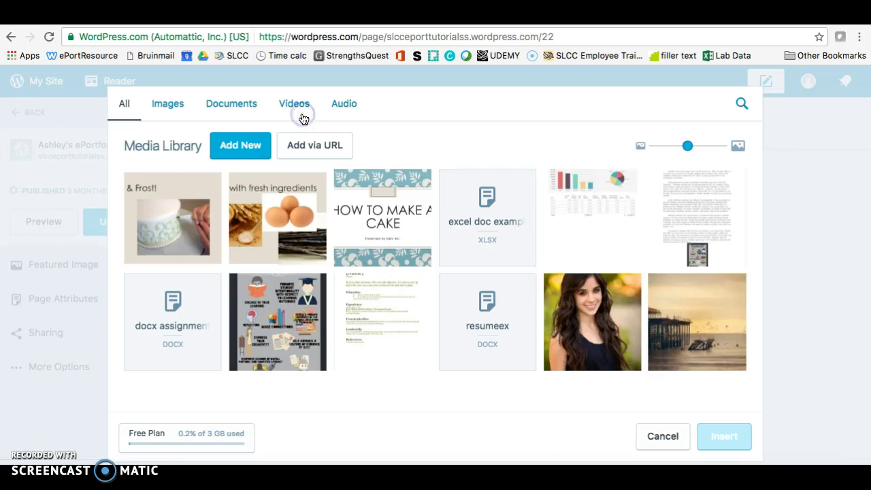
pyautogui.click(230, 151)
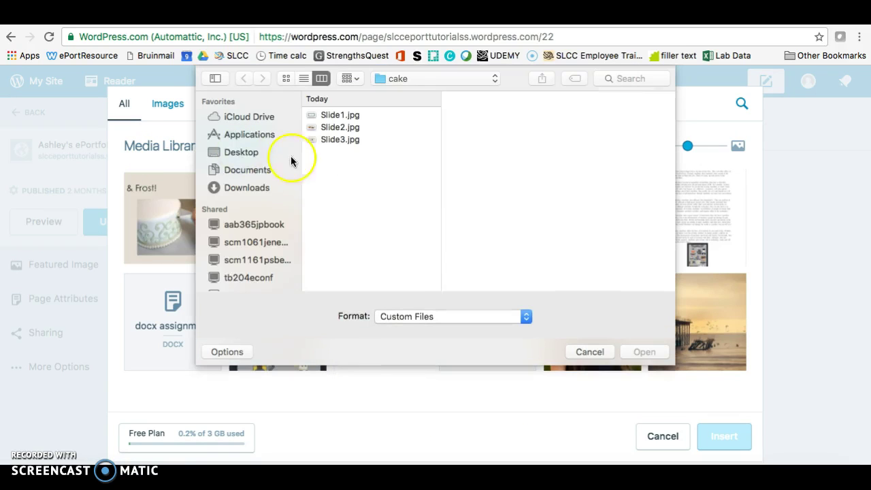
pyautogui.click(244, 151)
pyautogui.click(370, 126)
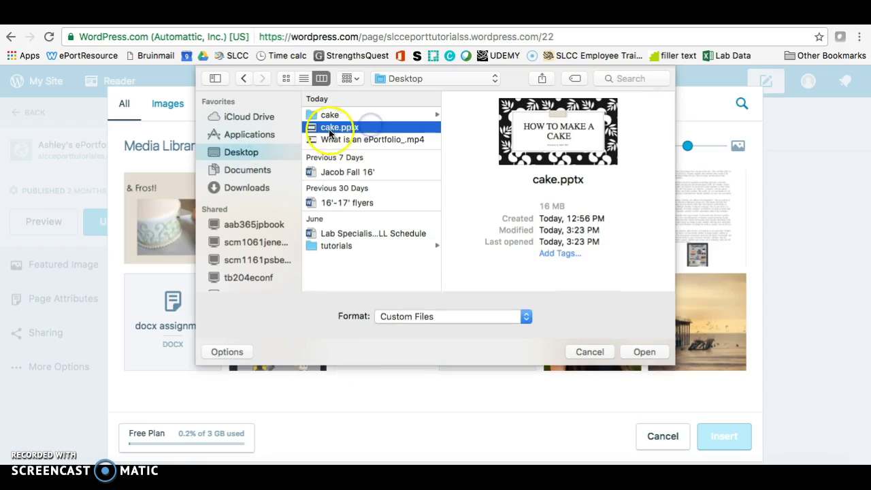
pyautogui.click(659, 356)
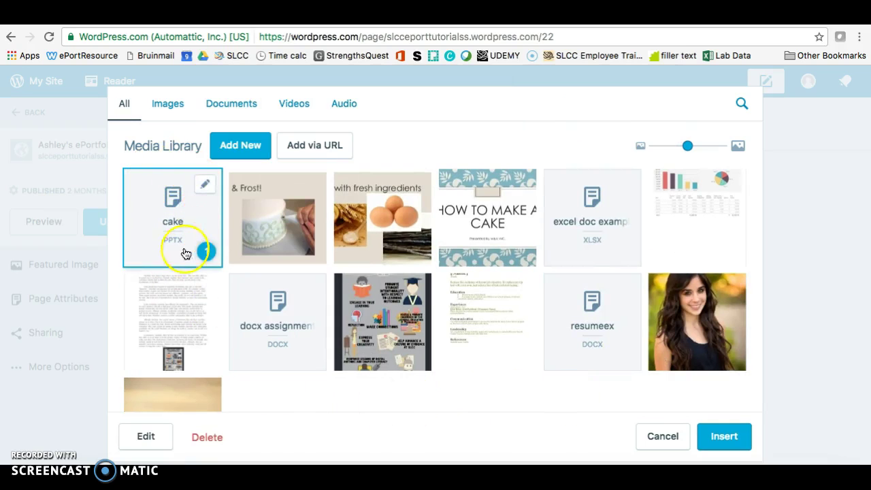
pyautogui.click(724, 436)
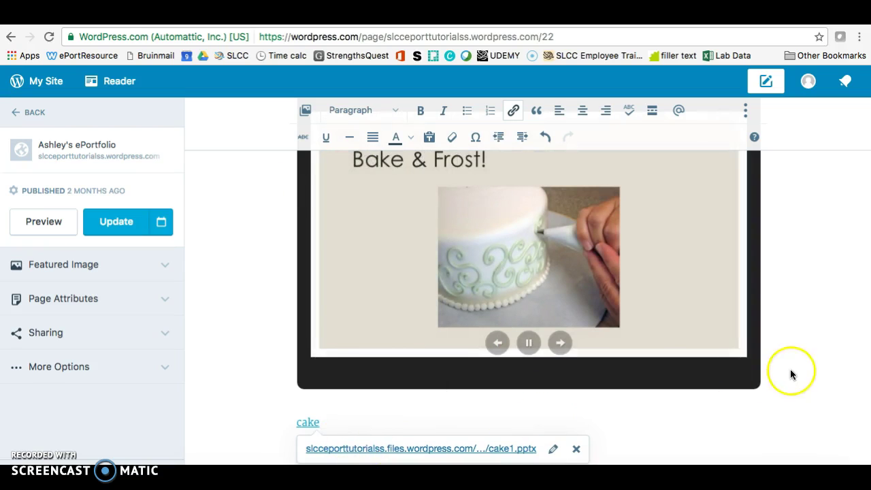
# - Change the cake link text to 'Click here to view my slides in PowerPoint' and save it
pyautogui.click(778, 372)
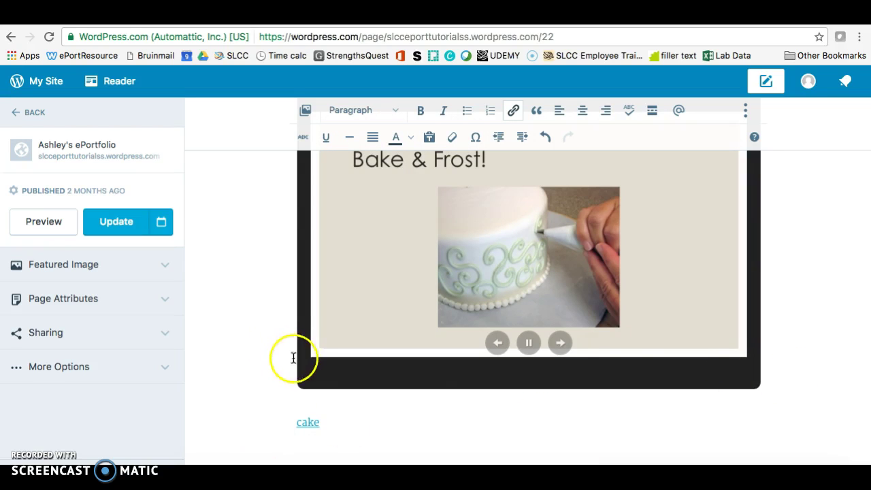
pyautogui.click(331, 421)
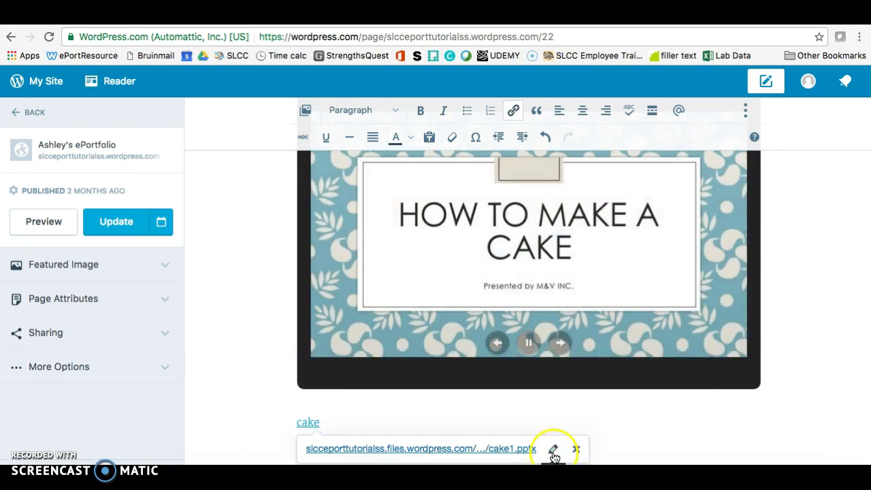
pyautogui.click(553, 450)
pyautogui.moveTo(388, 197); pyautogui.dragTo(263, 194)
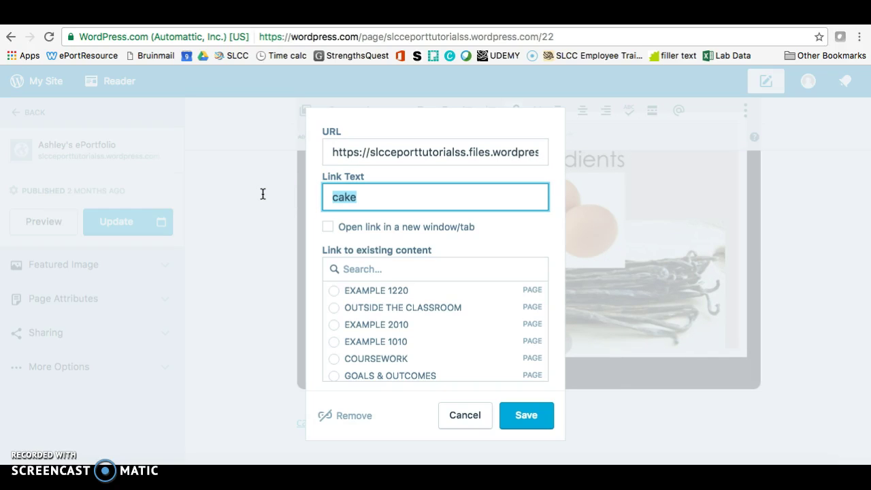
pyautogui.write('Click here to view my PowerPoint in P')
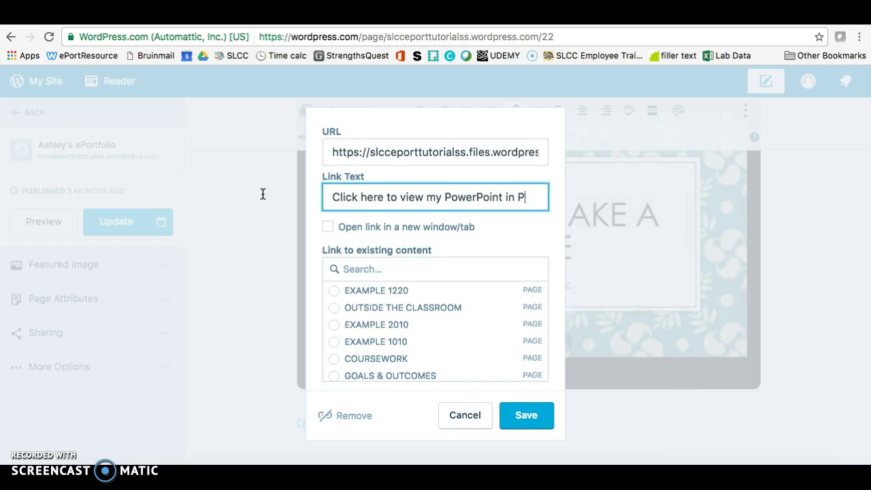
pyautogui.write('n')
pyautogui.press('BackSpace')
pyautogui.press('BackSpace')
pyautogui.write('wer')
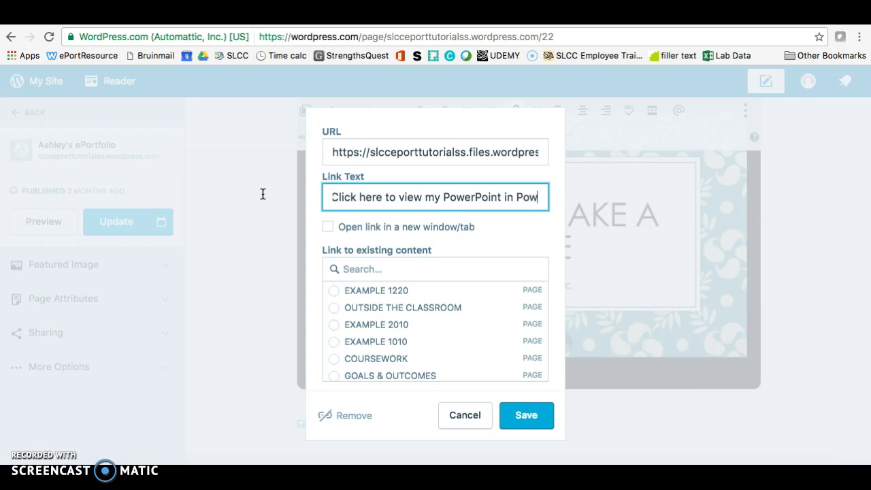
pyautogui.write('Point')
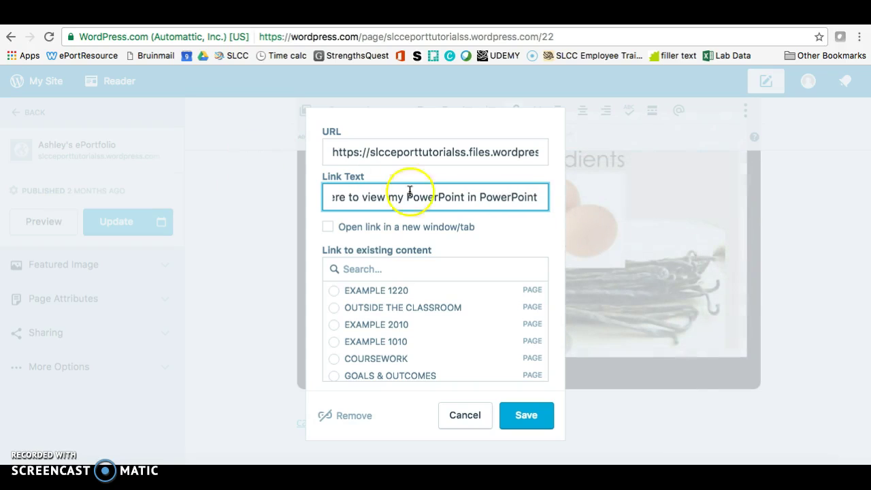
pyautogui.moveTo(464, 198); pyautogui.dragTo(411, 196)
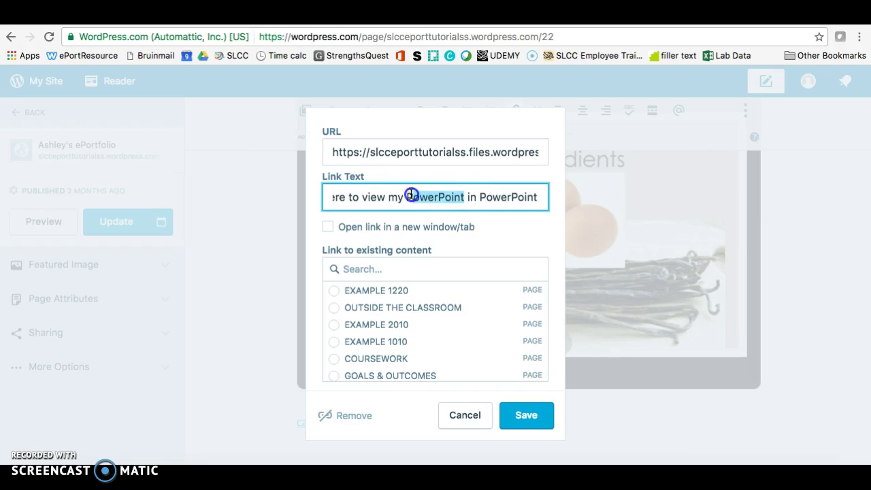
pyautogui.write('slides')
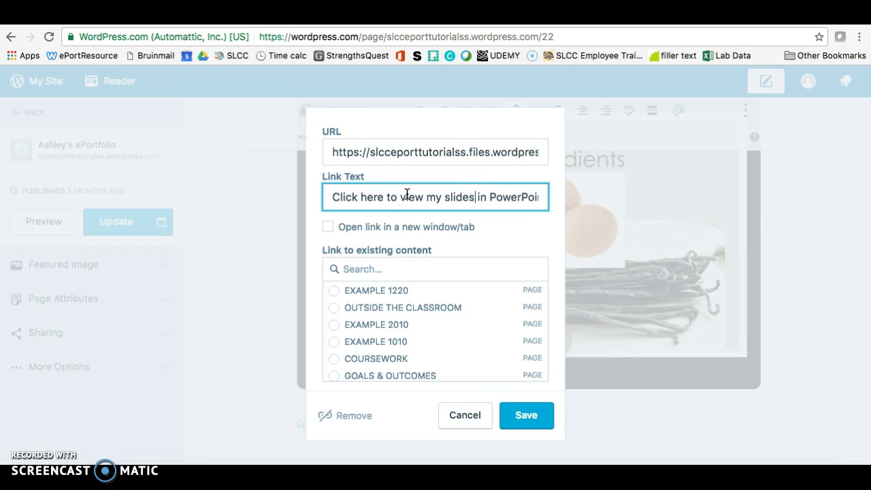
pyautogui.click(526, 415)
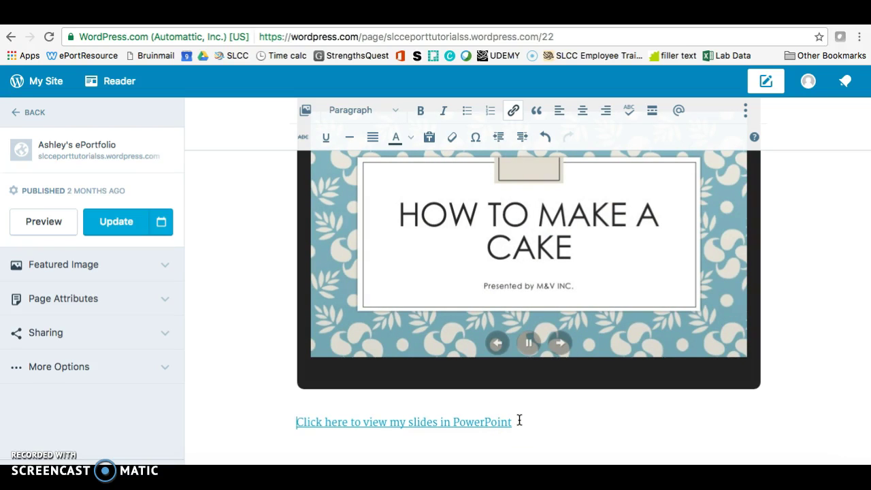
# - Update the EXAMPLE 2010 page so the slideshow and PowerPoint link go live
pyautogui.scroll(5, 519, 420)
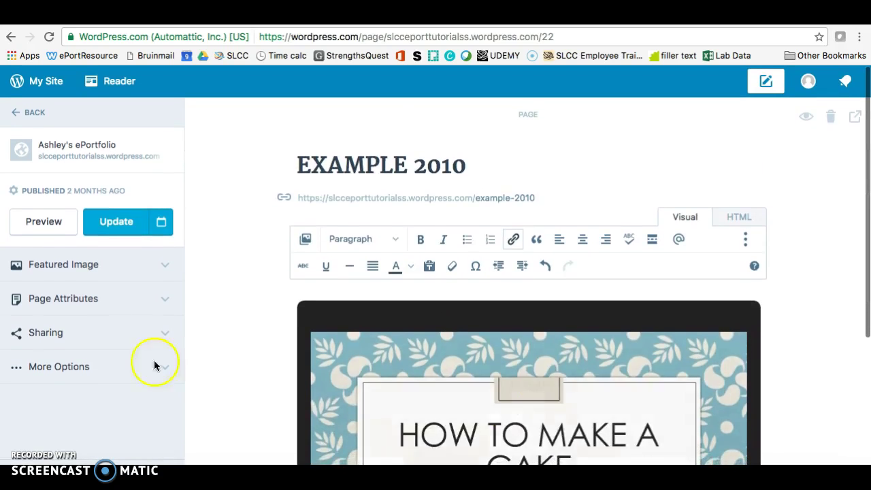
pyautogui.click(122, 230)
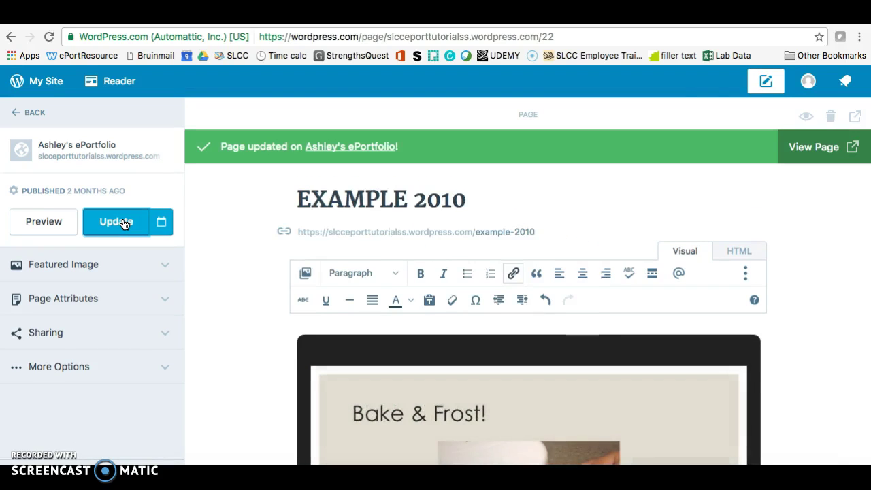
pyautogui.click(109, 224)
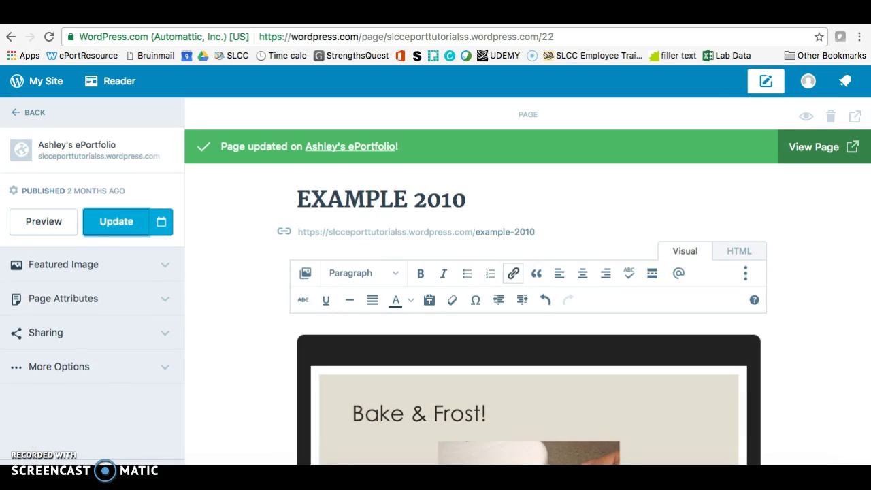